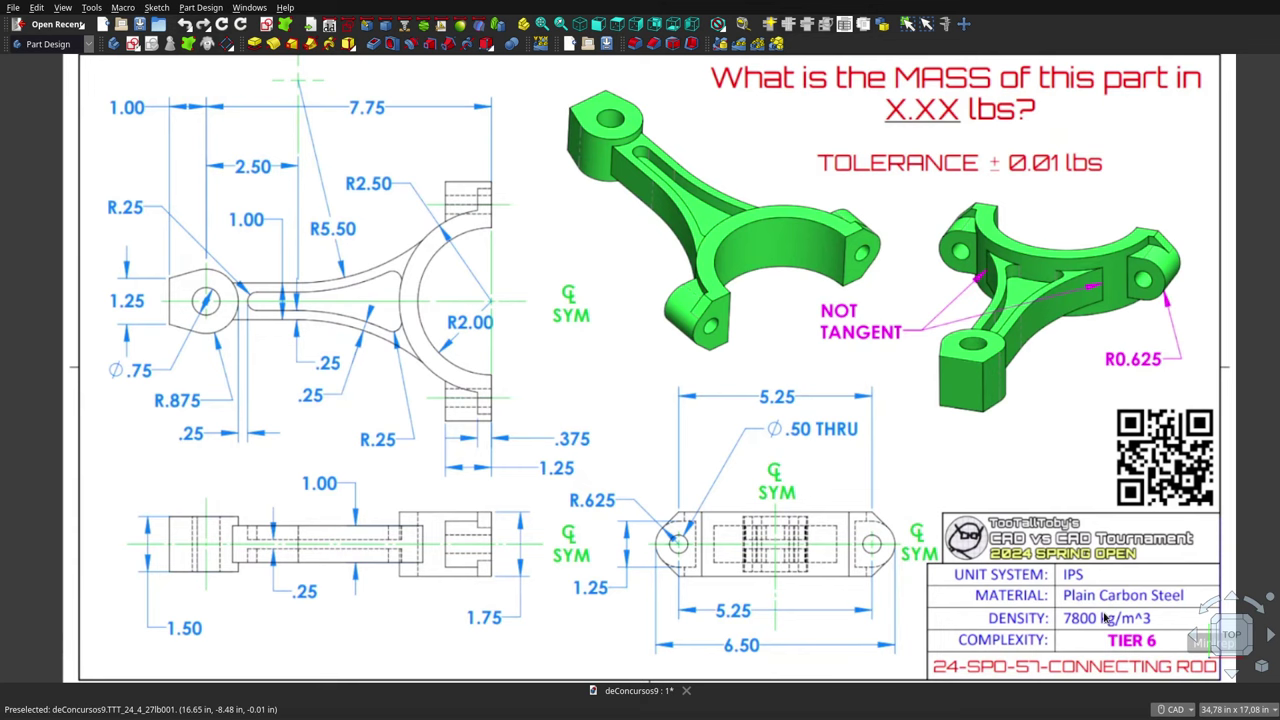
scroll(1105, 620, "down", 2)
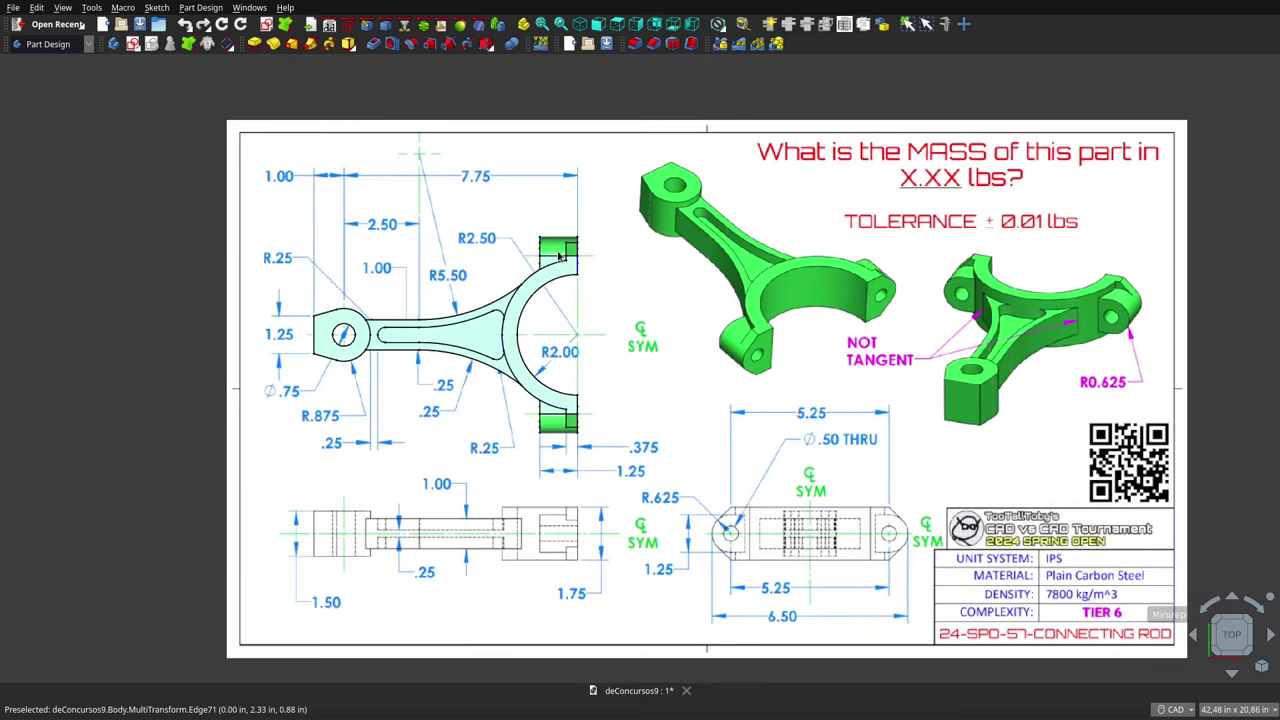
left_click(600, 27)
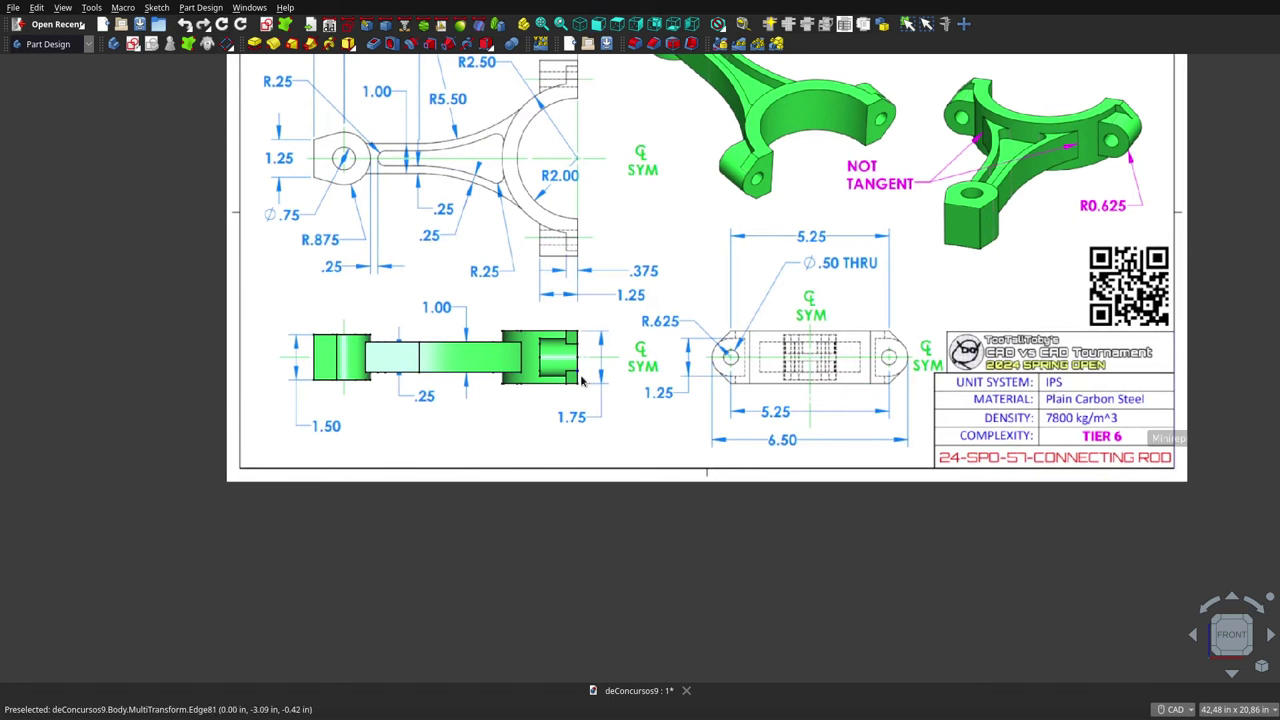
left_click(636, 27)
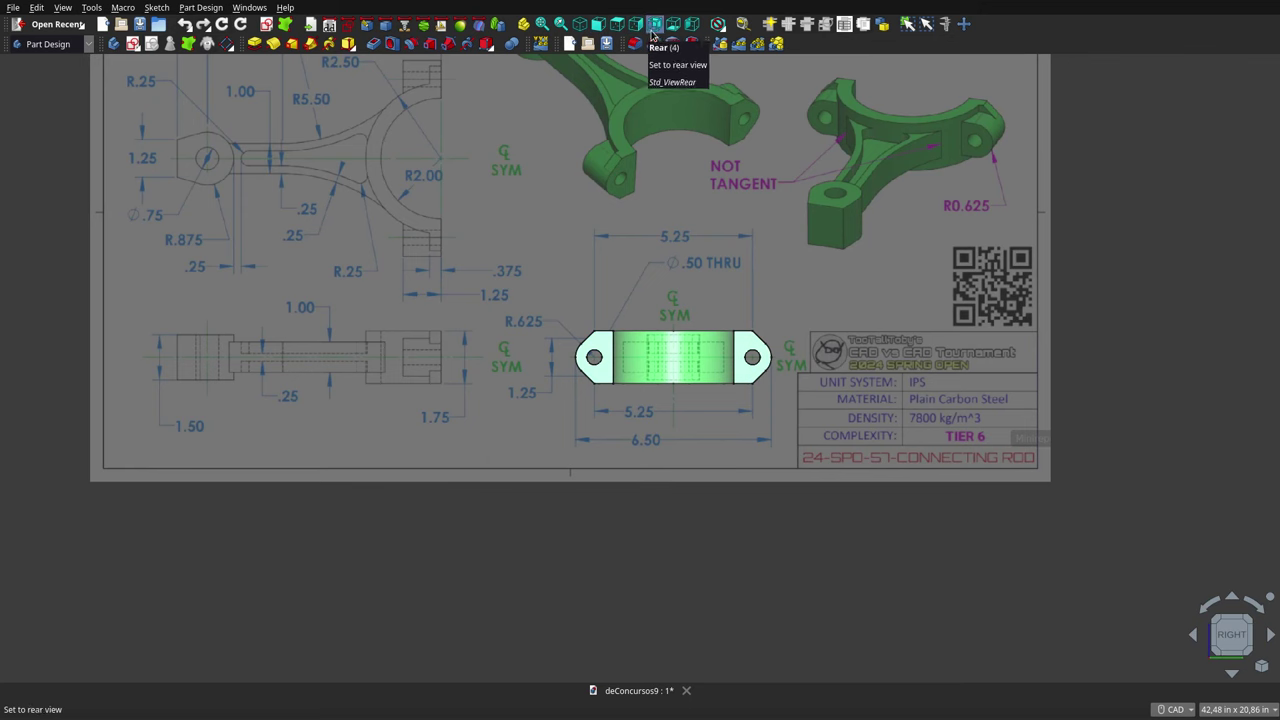
left_click(692, 27)
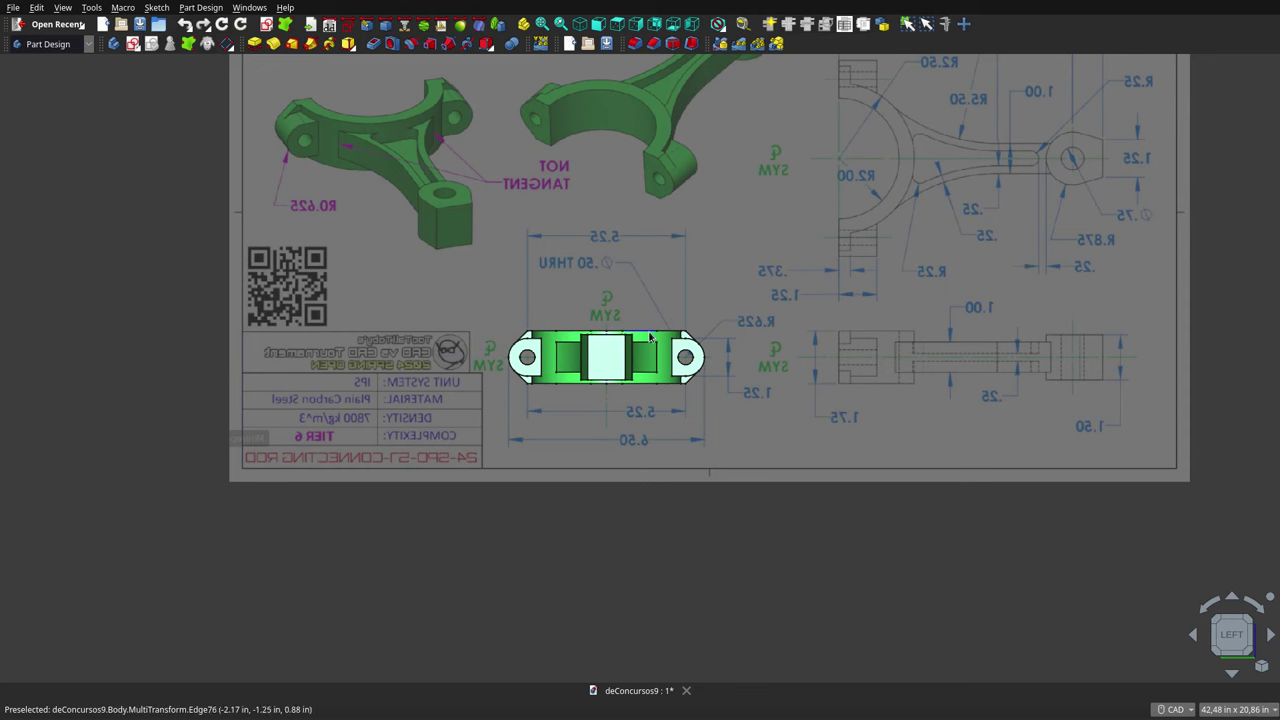
left_click(581, 27)
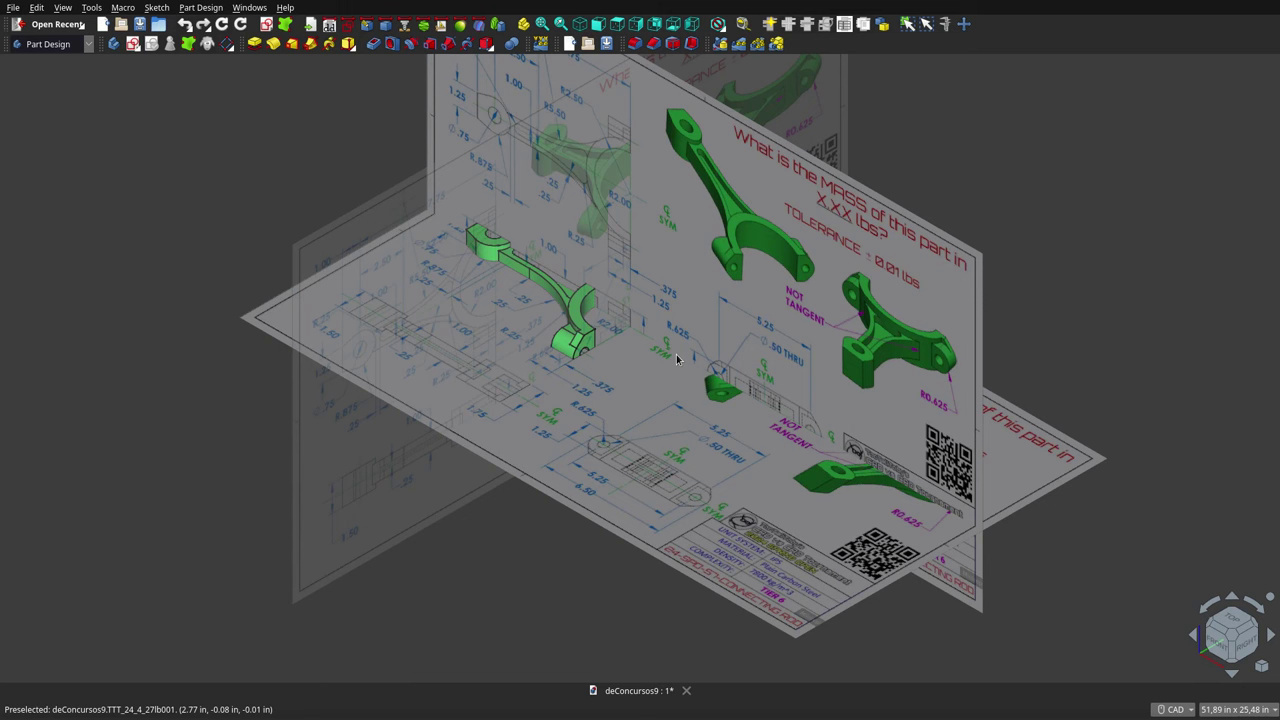
left_click(597, 23)
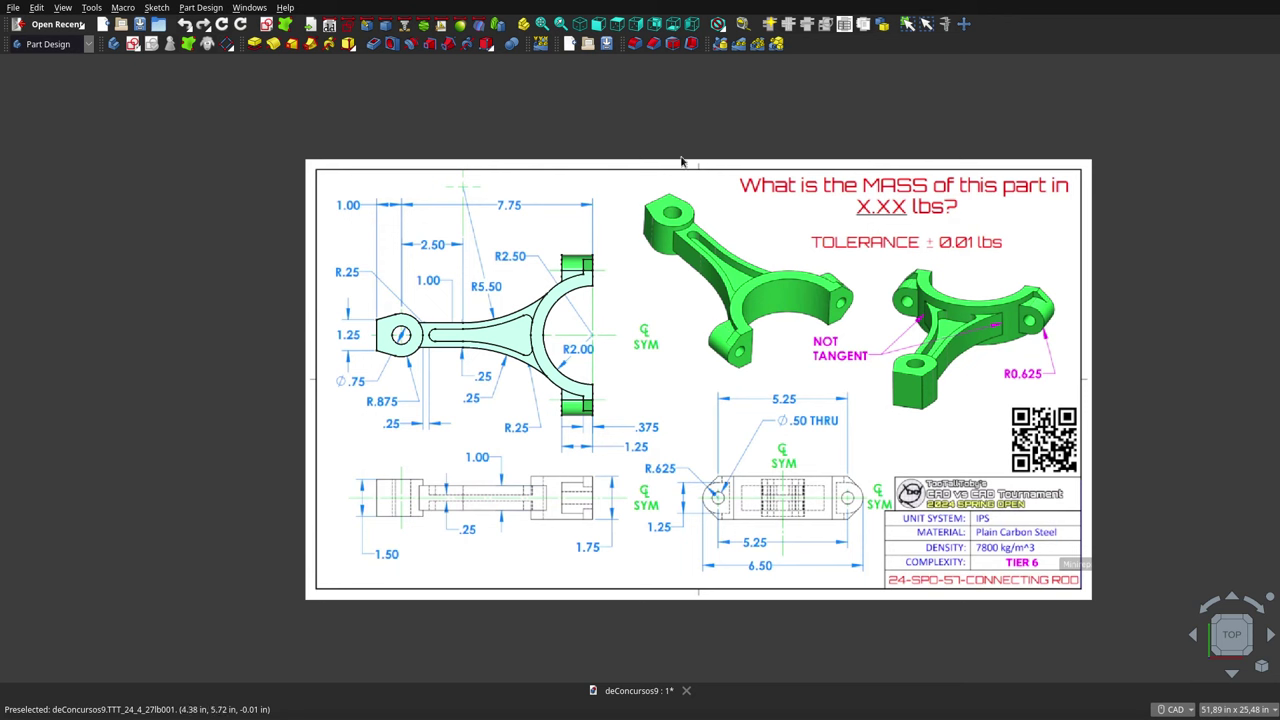
Read the body's 4.27 lb mass, then hide the reference drawing images group.
key("F3")
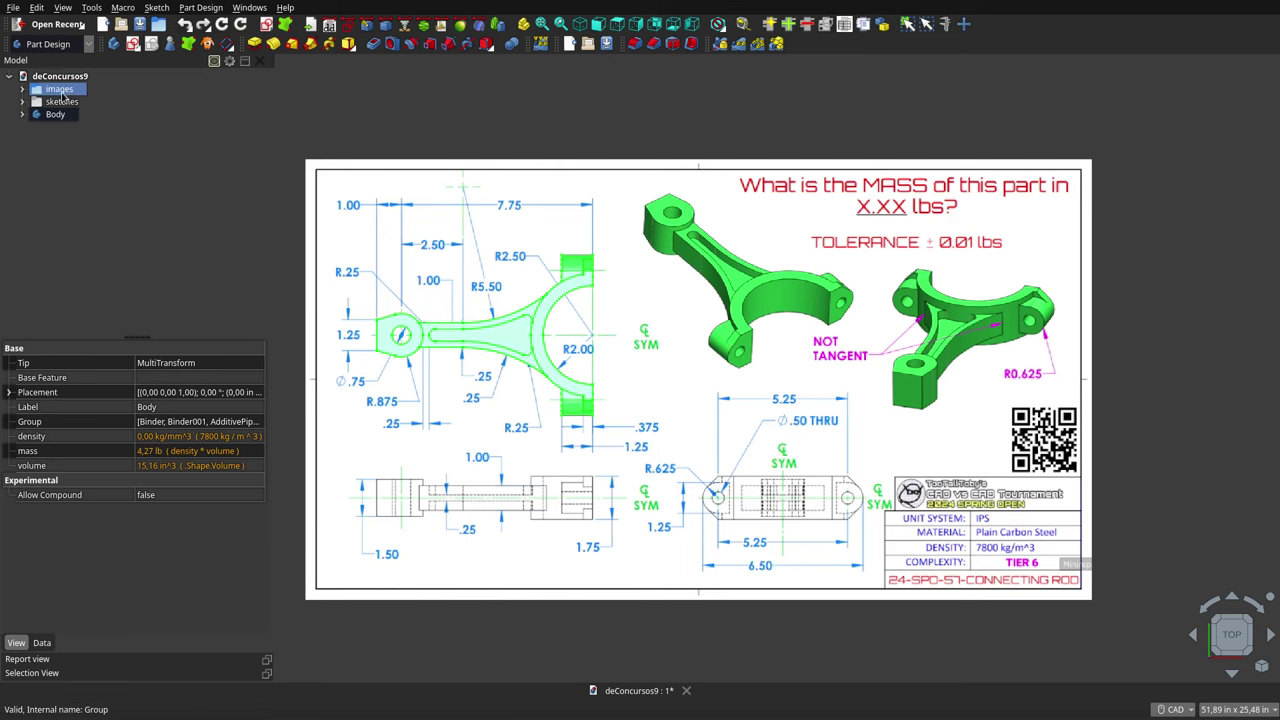
left_click(60, 90)
key("space")
Fit the whole connecting rod in an isometric view and orbit it to a tilted angle.
scroll(734, 323, "down", 2)
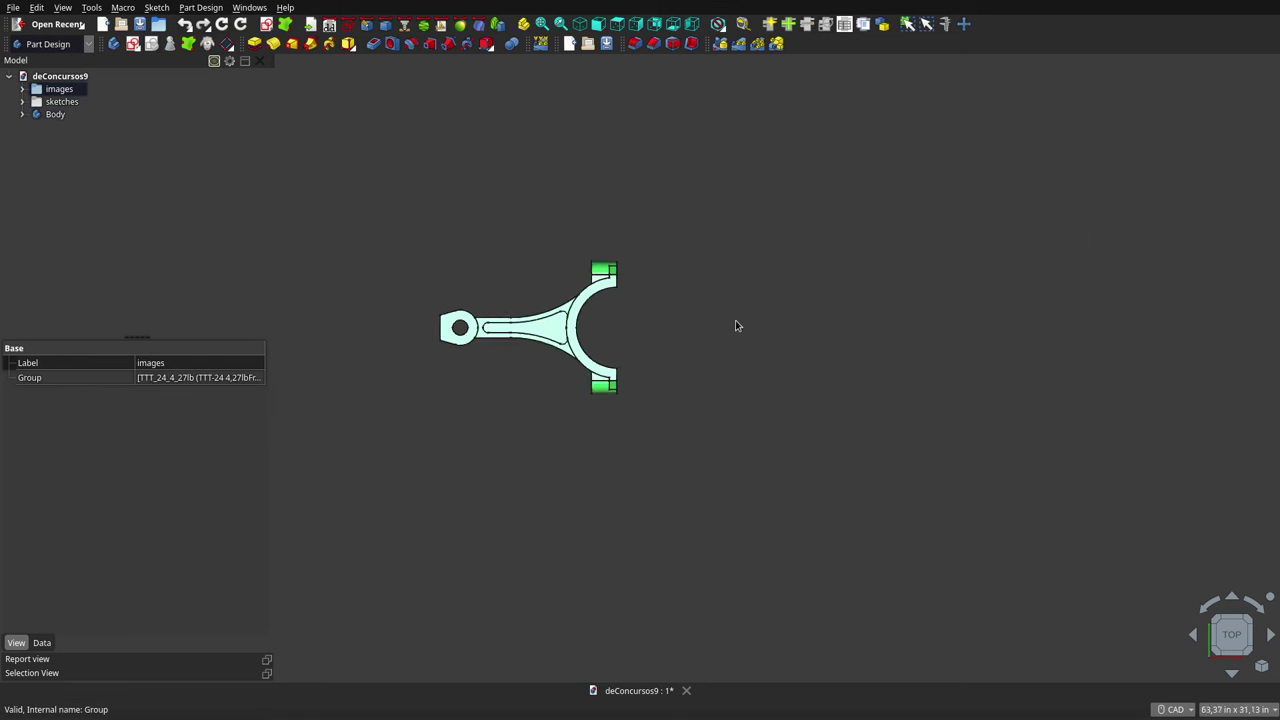
scroll(719, 321, "down", 2)
key("0")
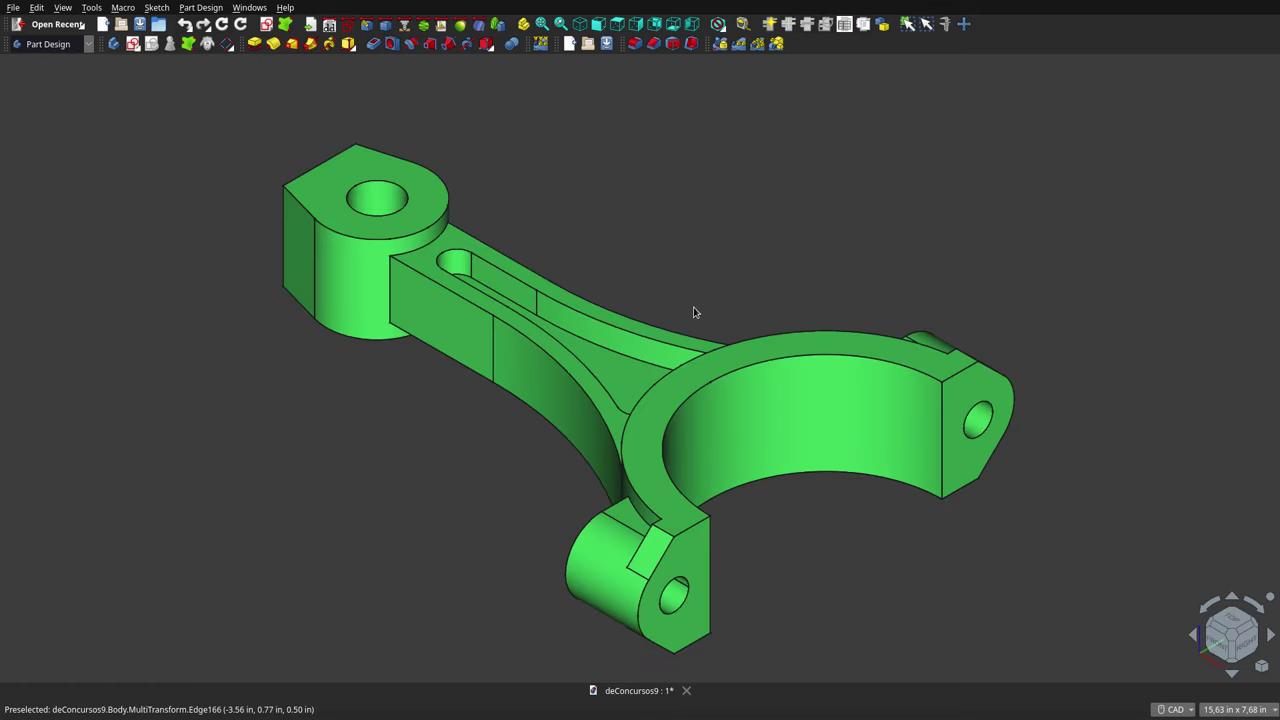
middle_click_drag(697, 256, 651, 305)
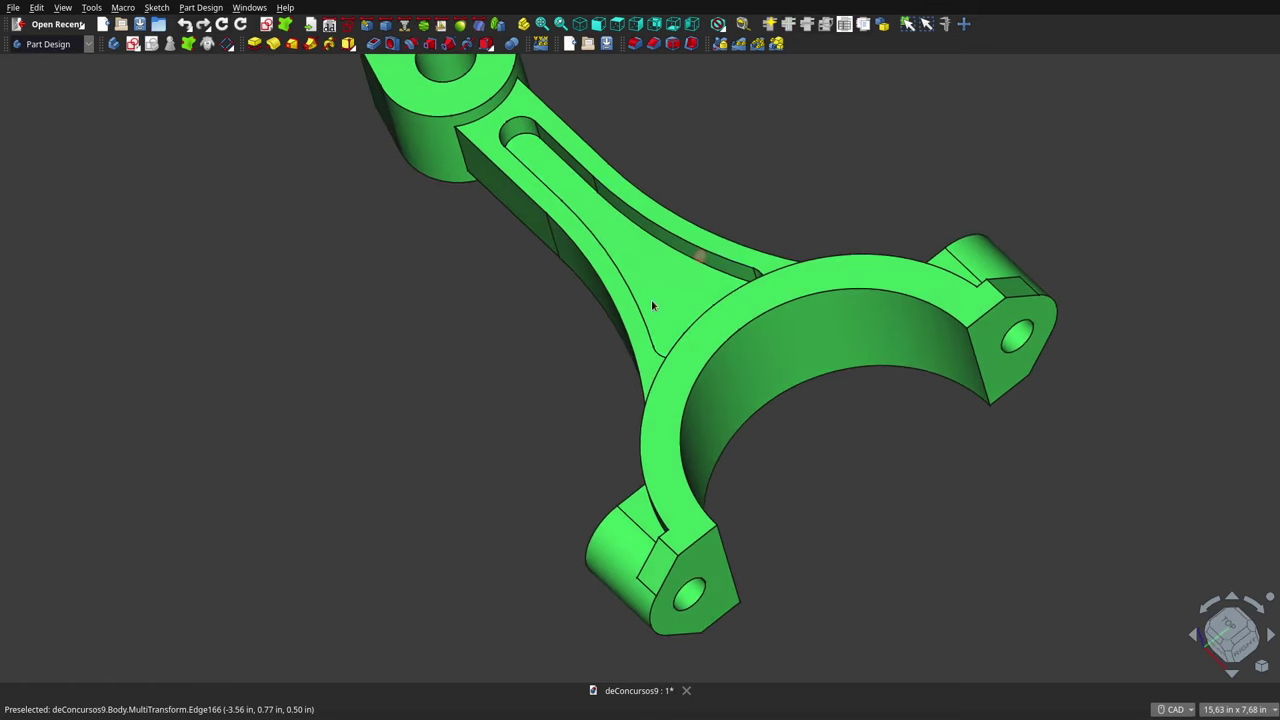
Inspect the rod from the Front, Top, Right and Rear views, then orbit to a 3D angle.
left_click(598, 24)
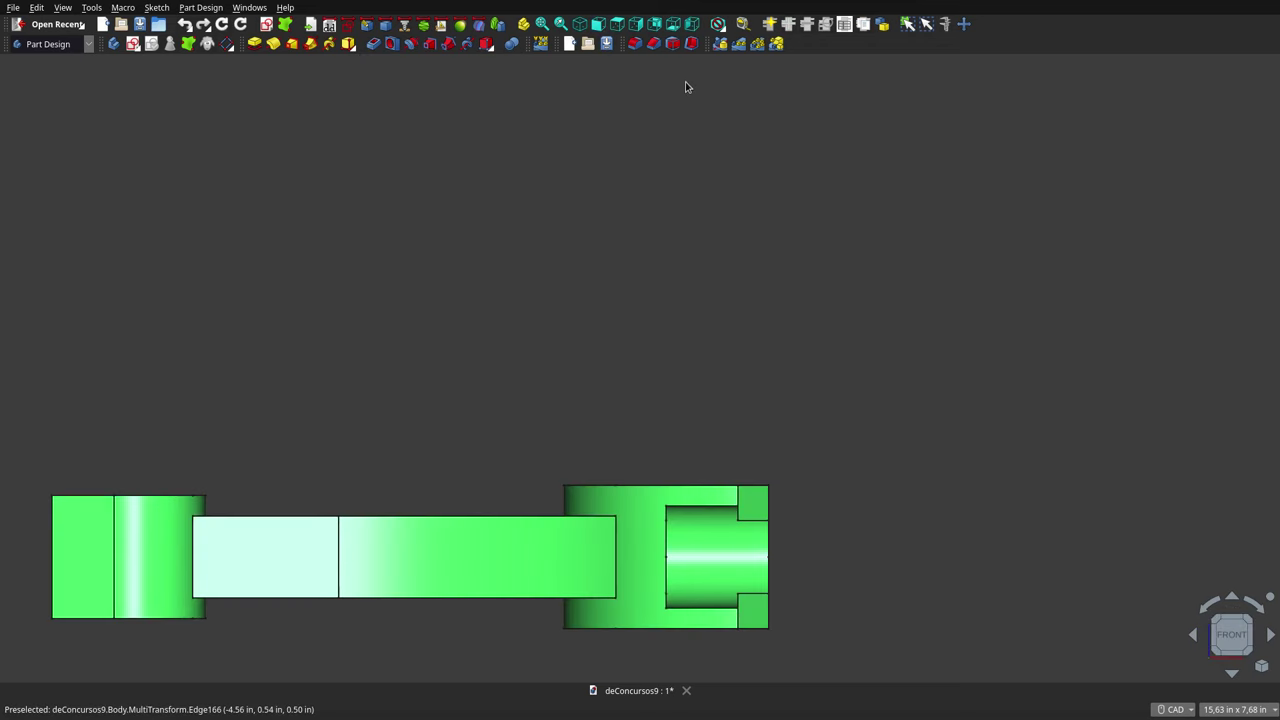
scroll(790, 168, "down", 4)
scroll(690, 275, "up", 3)
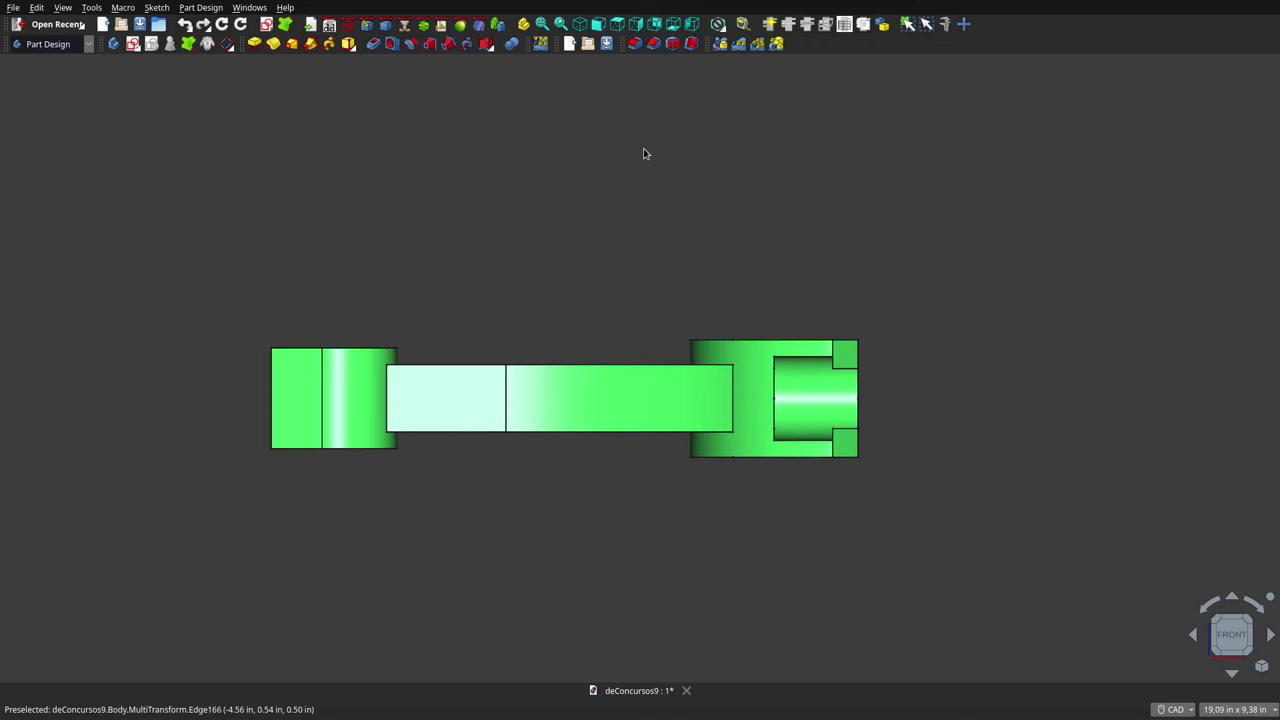
left_click(617, 25)
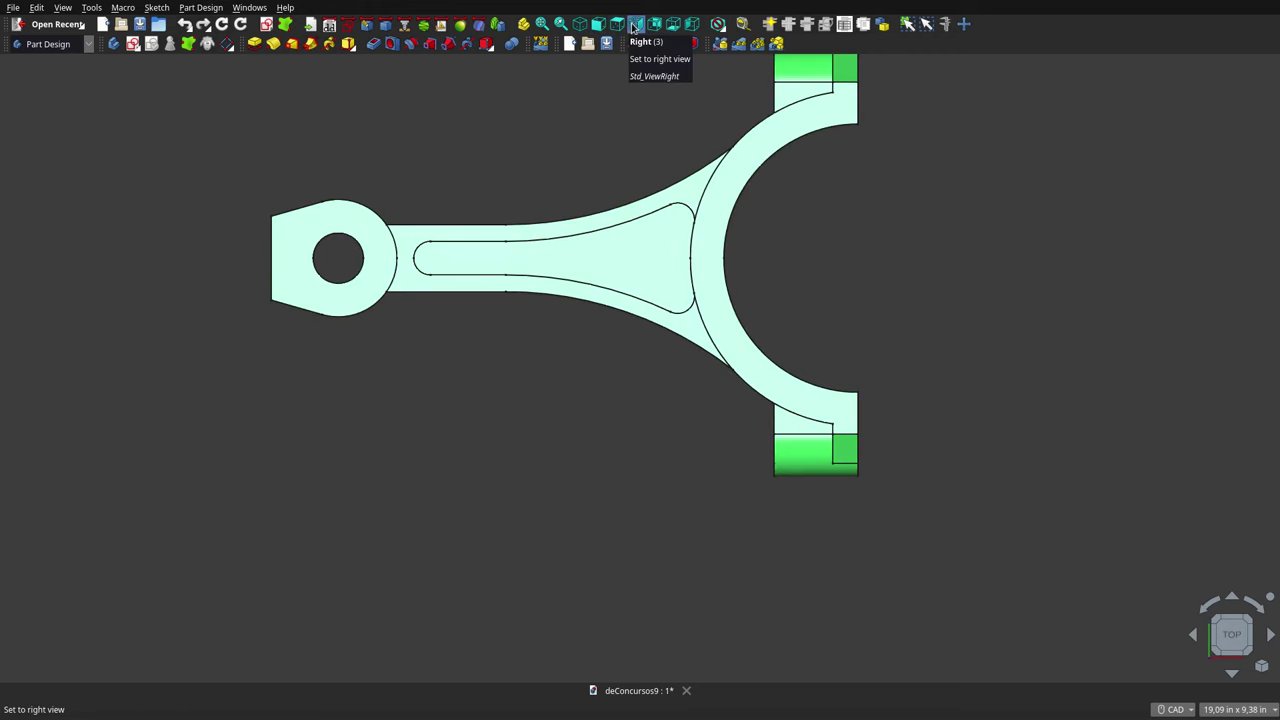
scroll(612, 145, "down", 2)
scroll(632, 83, "up", 2)
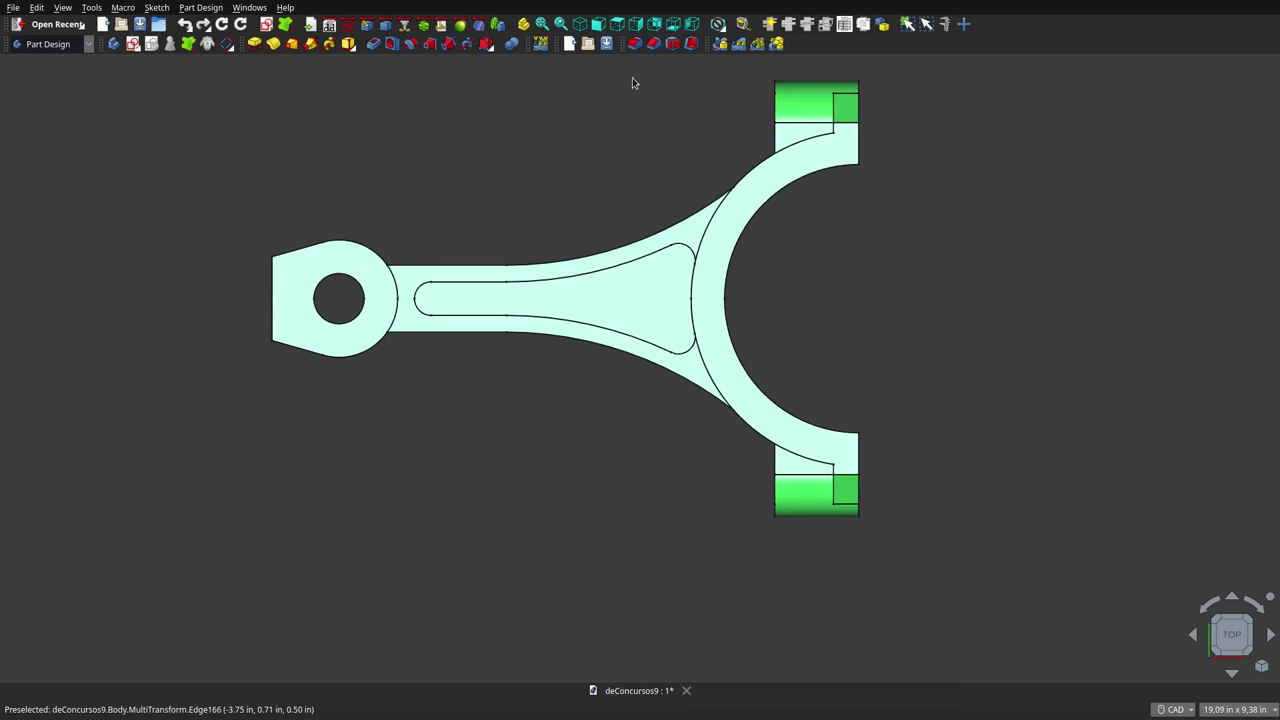
left_click(637, 25)
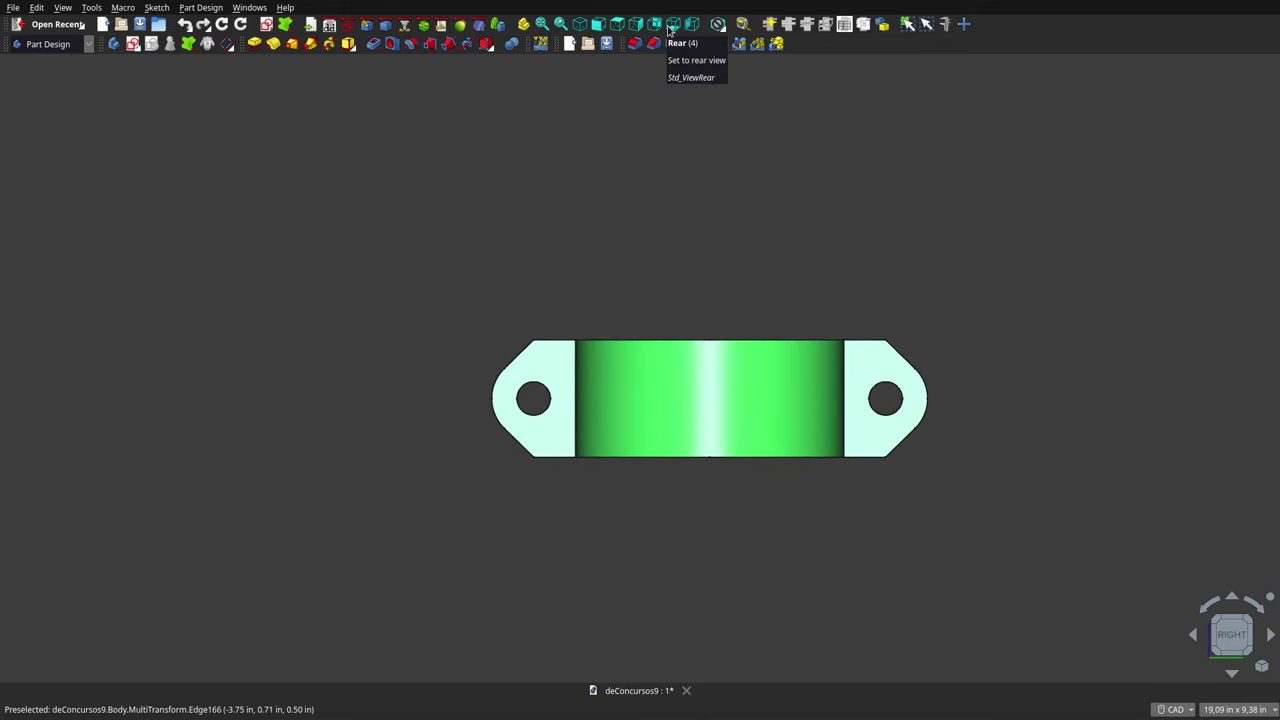
left_click(692, 24)
mouse_move(652, 175)
middle_mouse_down()
mouse_move(744, 315)
mouse_move(569, 320)
mouse_move(466, 240)
mouse_move(429, 160)
mouse_move(336, 104)
mouse_move(577, 252)
mouse_move(631, 261)
mouse_move(618, 173)
mouse_move(552, 149)
mouse_move(566, 294)
mouse_move(571, 171)
middle_mouse_up()
scroll(571, 171, "up", 4)
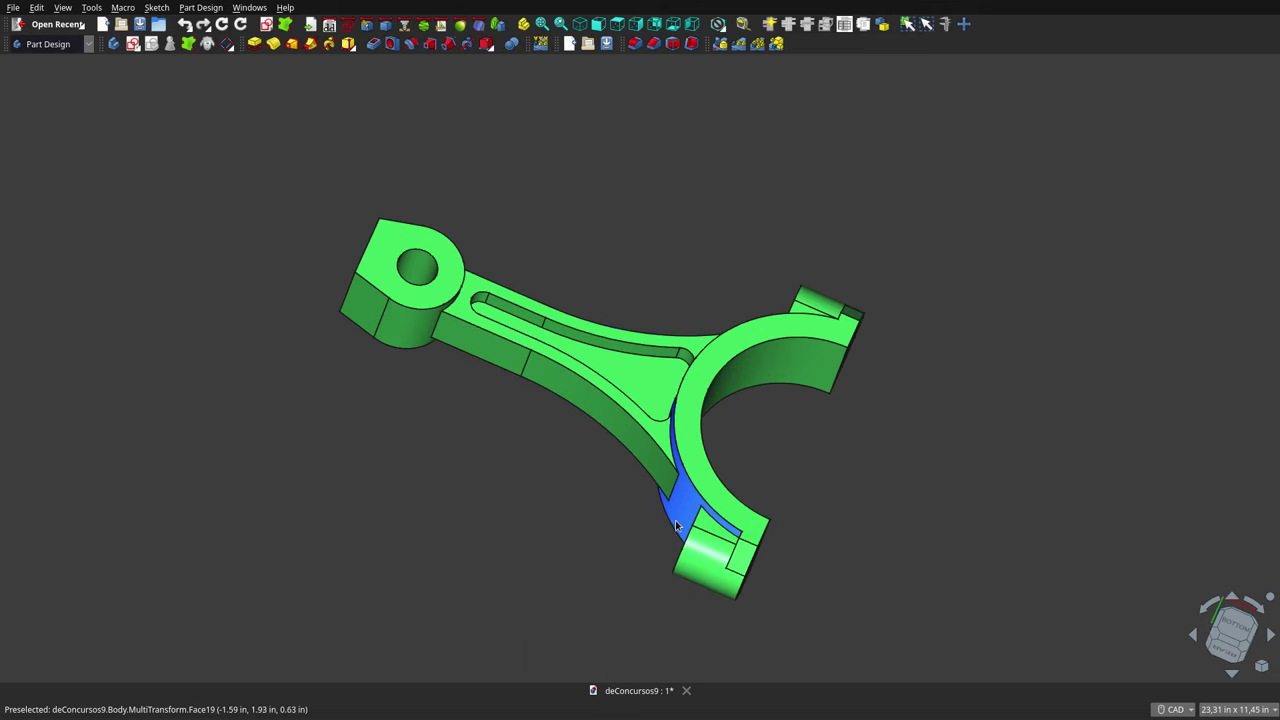
scroll(615, 493, "up", 1)
scroll(615, 493, "up", 1)
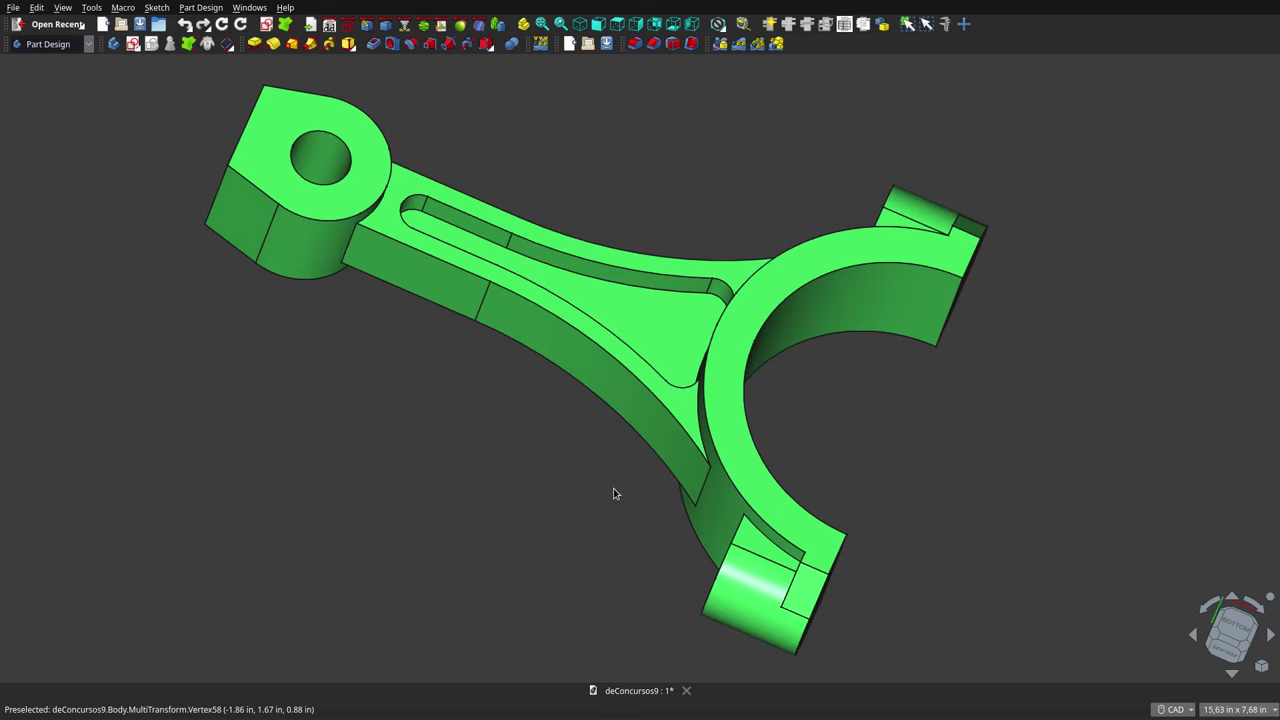
scroll(615, 493, "down", 1)
mouse_move(631, 467)
middle_mouse_down()
mouse_move(640, 400)
mouse_move(753, 387)
mouse_move(563, 486)
mouse_move(423, 449)
mouse_move(394, 286)
mouse_move(412, 252)
mouse_move(557, 277)
mouse_move(710, 434)
mouse_move(670, 363)
middle_mouse_up()
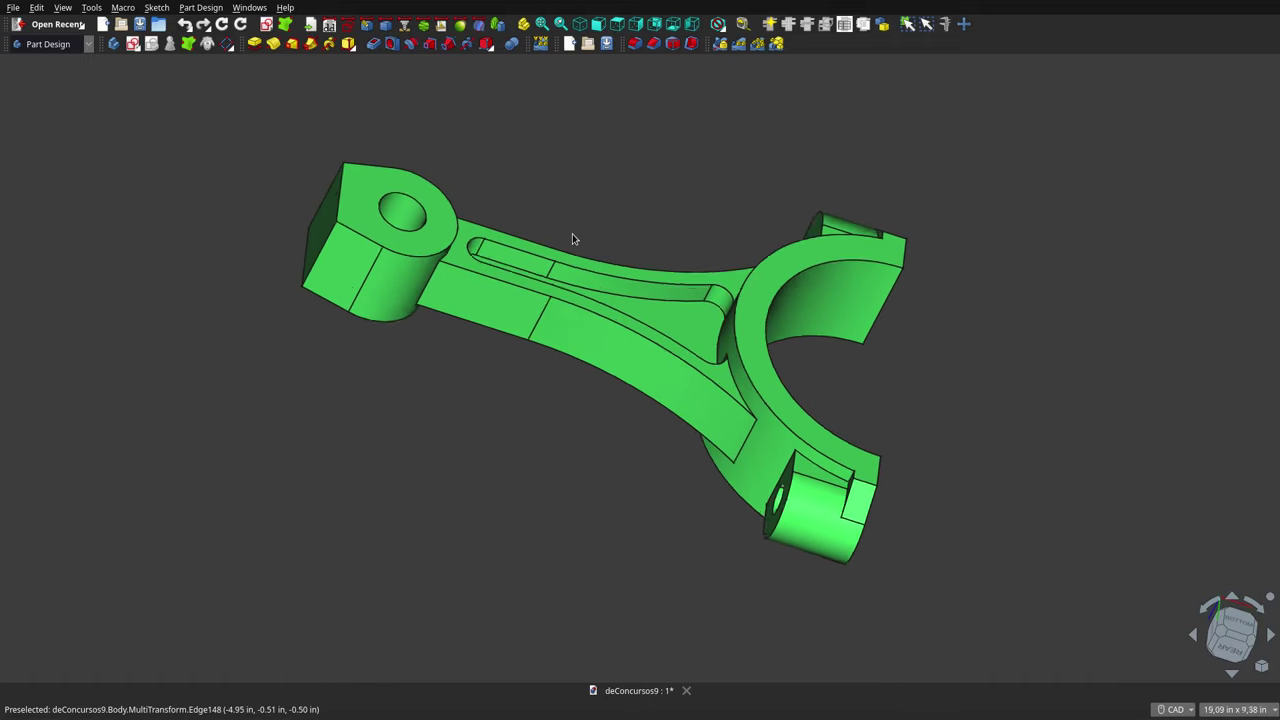
scroll(573, 237, "down", 1)
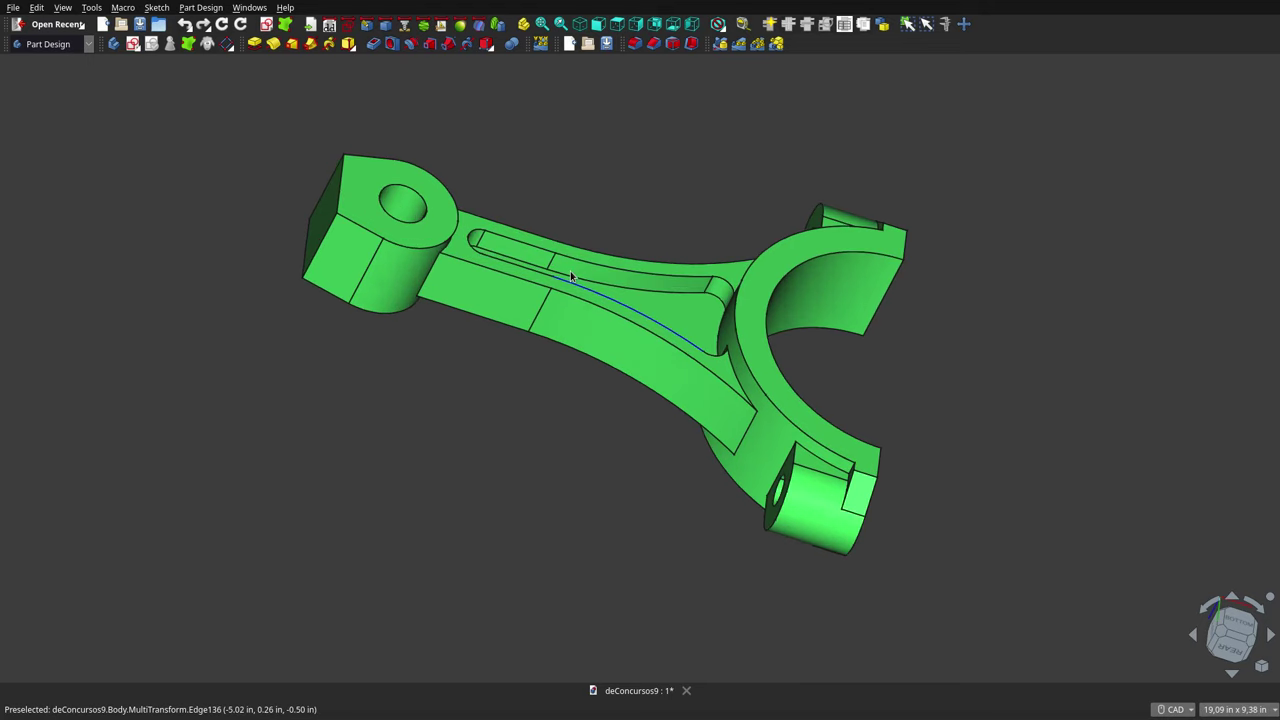
middle_click_drag(594, 238, 932, 388)
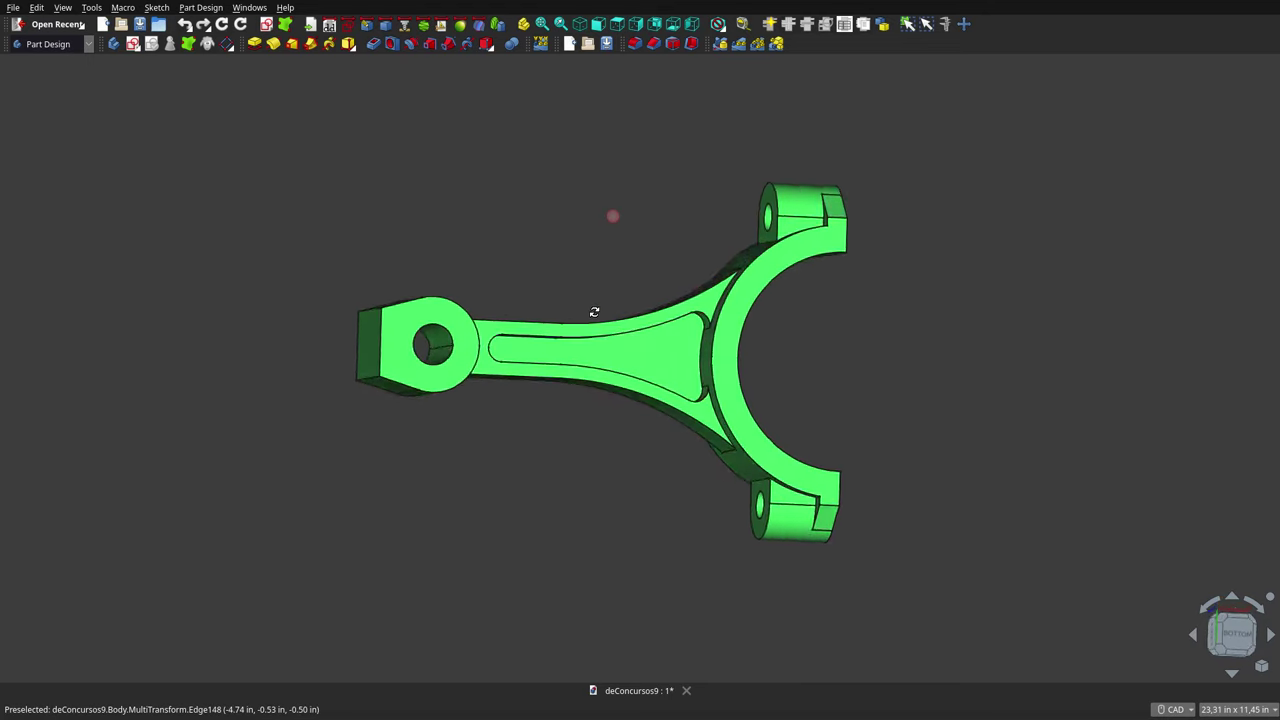
mouse_move(1111, 410)
middle_mouse_down()
mouse_move(906, 409)
mouse_move(1054, 398)
mouse_move(1023, 326)
mouse_move(900, 274)
mouse_move(529, 220)
mouse_move(502, 256)
middle_mouse_up()
scroll(713, 304, "up", 1)
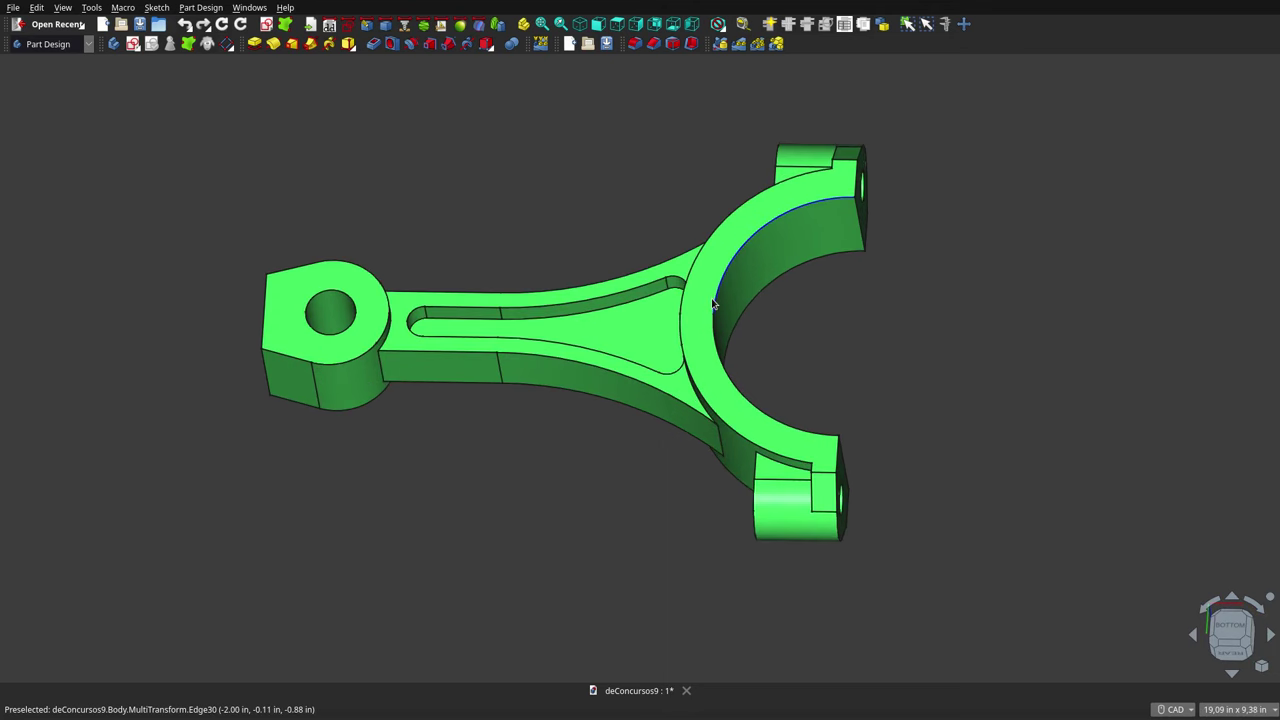
scroll(713, 304, "up", 3)
scroll(713, 304, "down", 3)
scroll(713, 304, "down", 3)
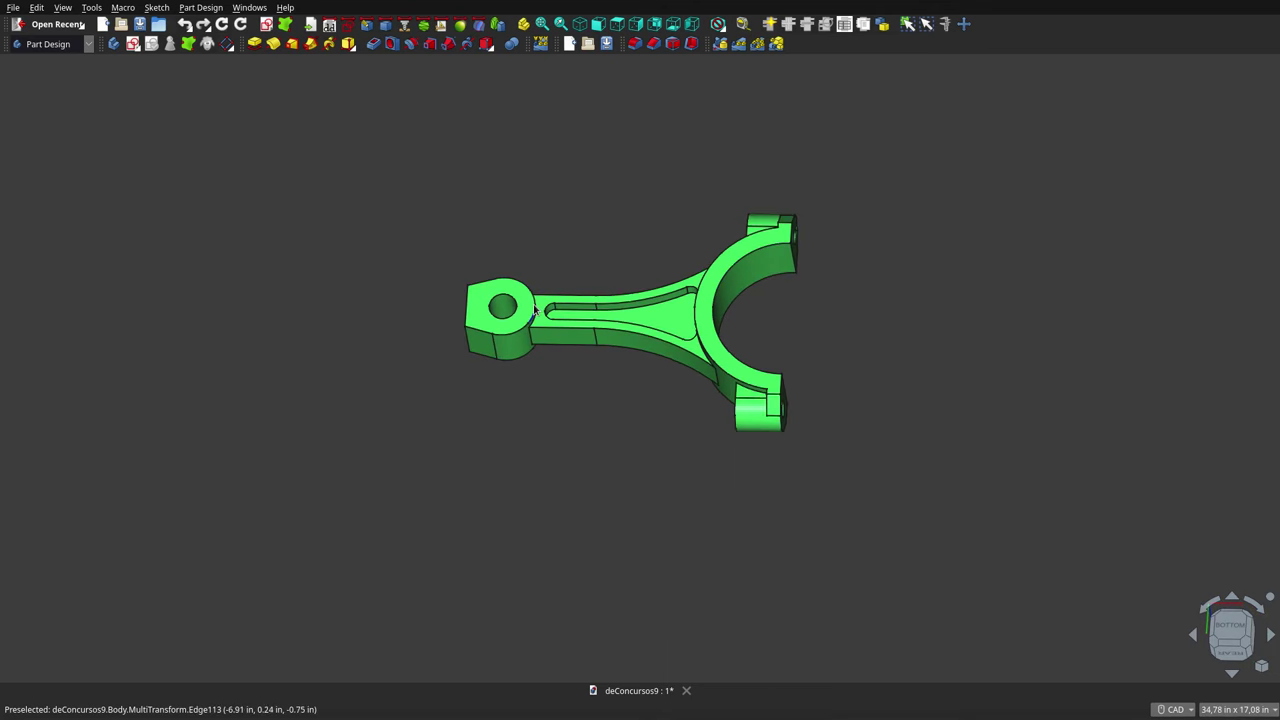
scroll(642, 318, "up", 2)
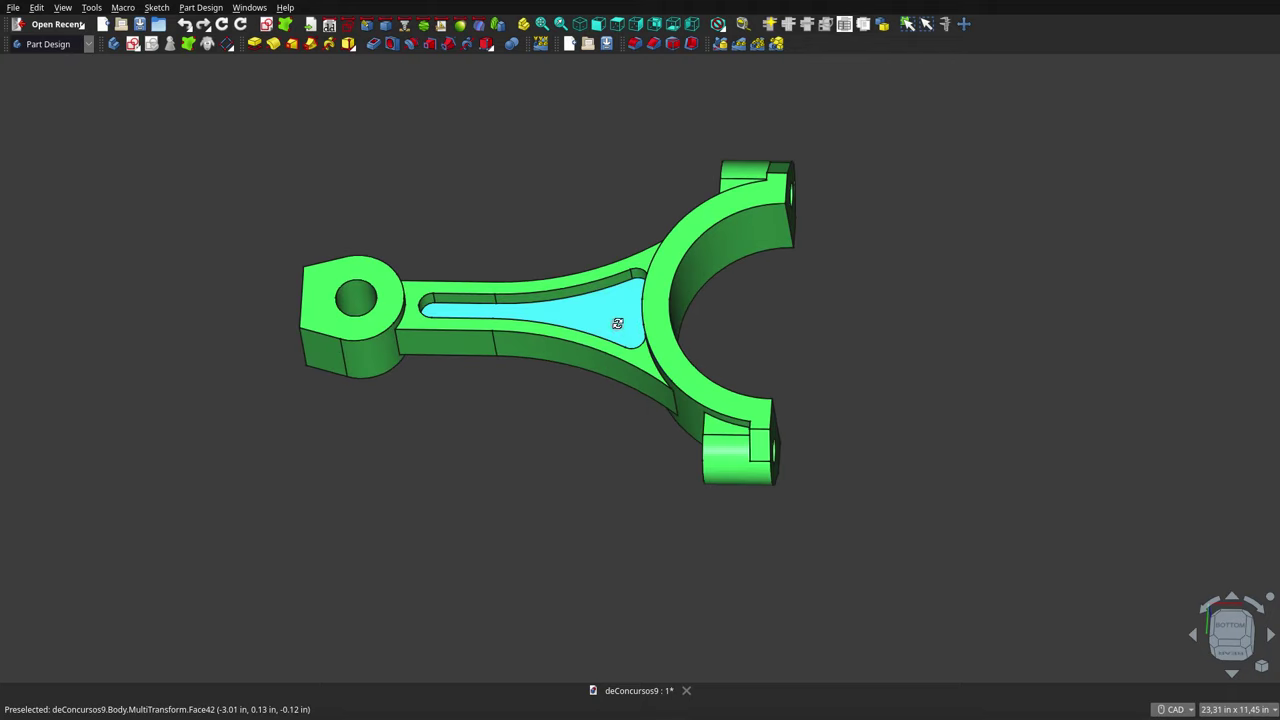
mouse_move(617, 323)
middle_mouse_down()
mouse_move(560, 312)
mouse_move(514, 343)
mouse_move(519, 419)
mouse_move(357, 437)
mouse_move(294, 426)
mouse_move(426, 443)
mouse_move(573, 397)
mouse_move(660, 320)
mouse_move(634, 240)
mouse_move(691, 189)
mouse_move(863, 197)
mouse_move(1066, 138)
mouse_move(1140, 134)
mouse_move(1131, 166)
mouse_move(1054, 249)
mouse_move(1016, 318)
middle_mouse_up()
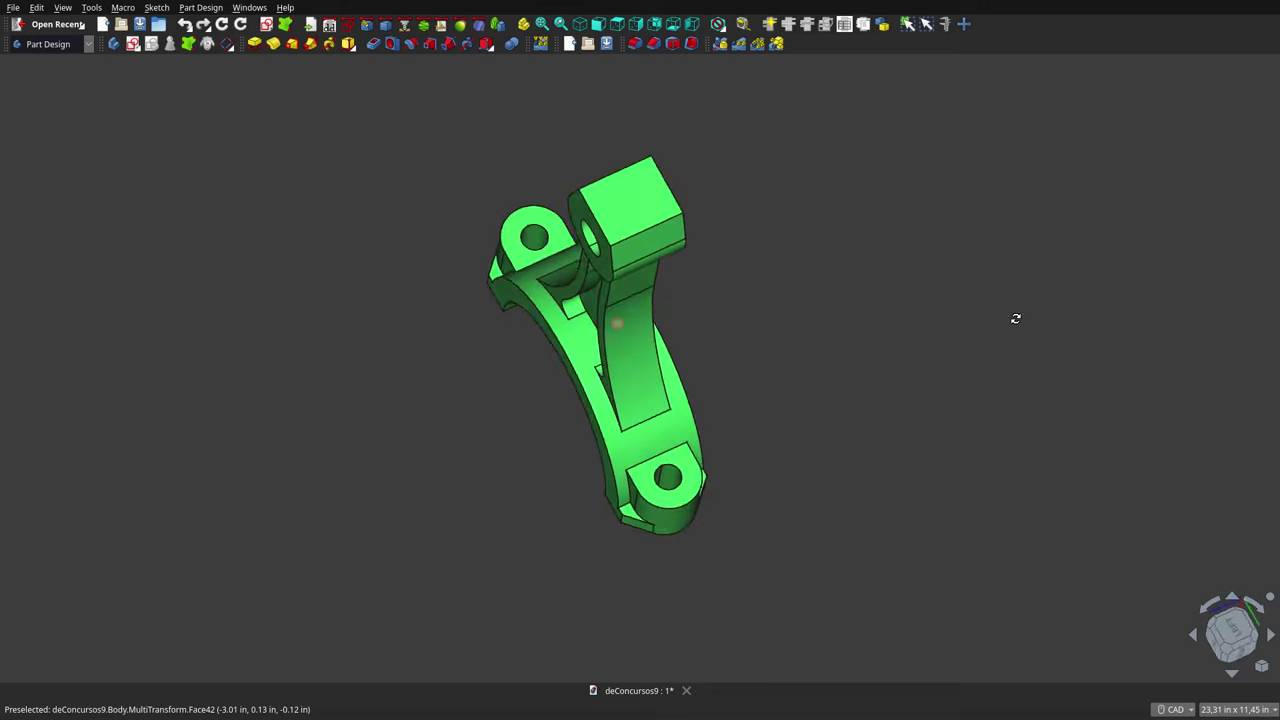
key("5")
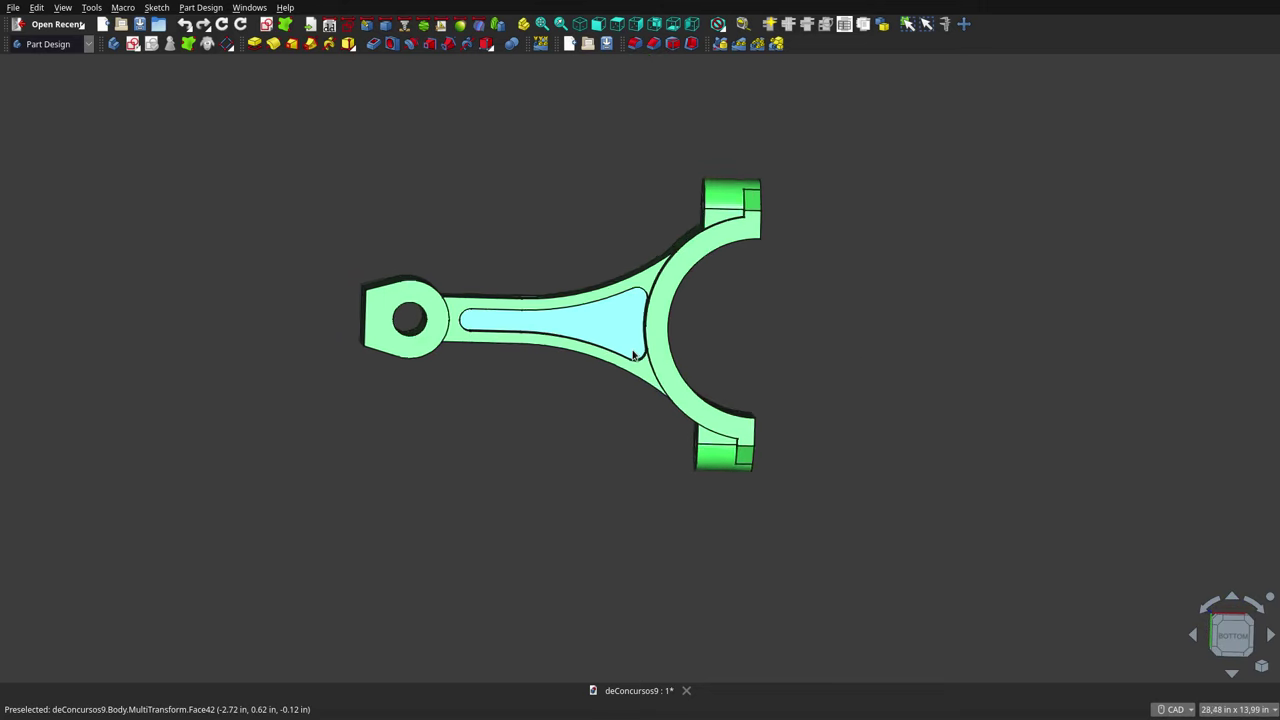
scroll(633, 355, "down", 3)
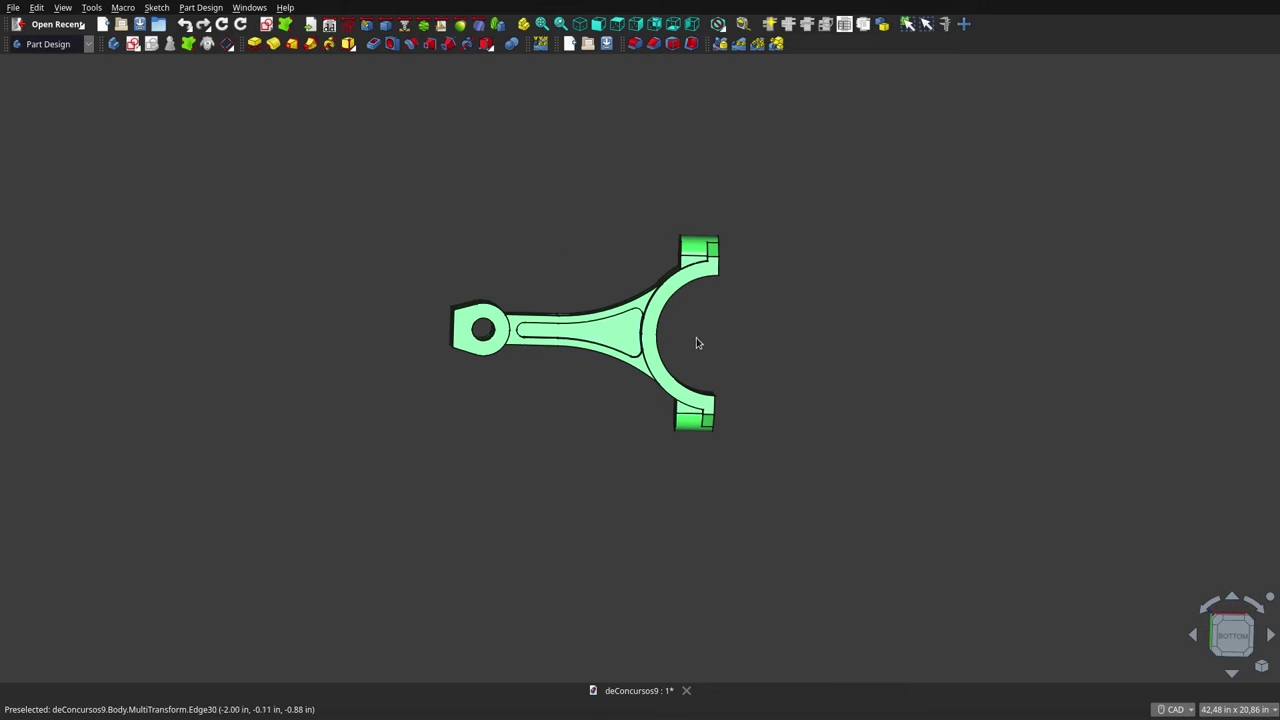
middle_click_drag(557, 257, 679, 268)
middle_click_drag(770, 295, 846, 328)
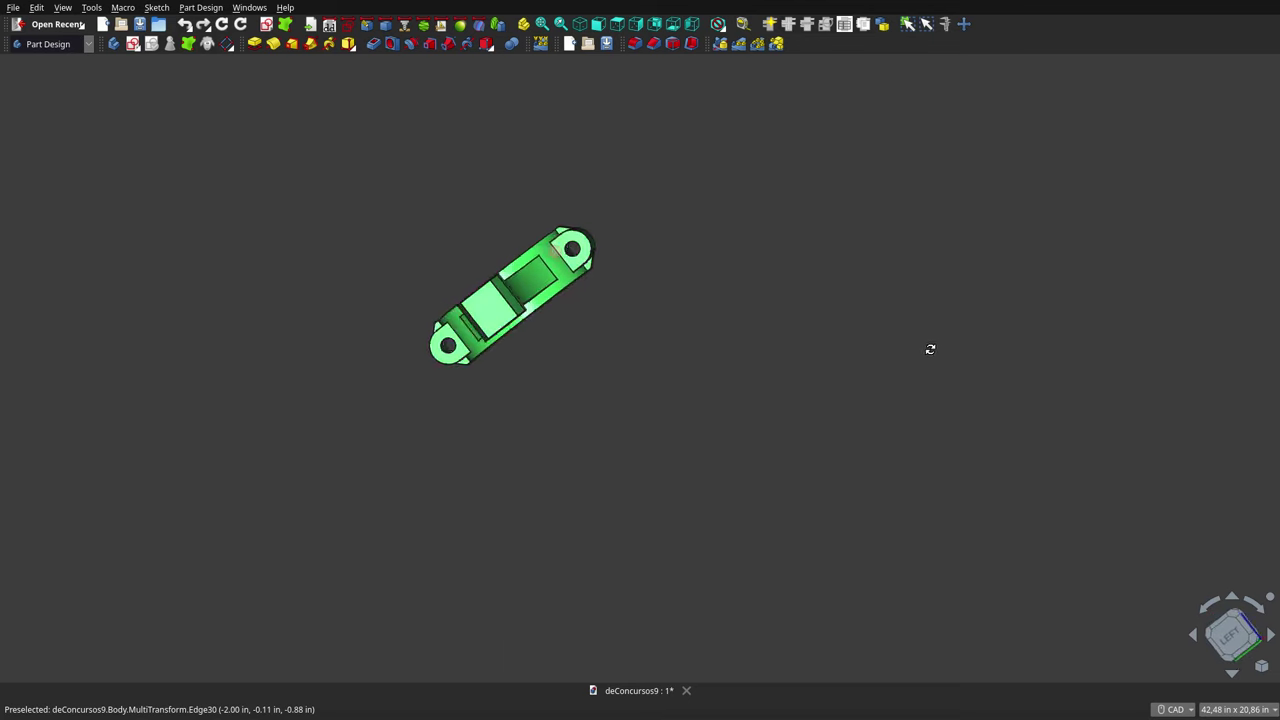
mouse_move(992, 361)
middle_mouse_down()
mouse_move(1031, 434)
mouse_move(1034, 497)
mouse_move(949, 542)
middle_mouse_up()
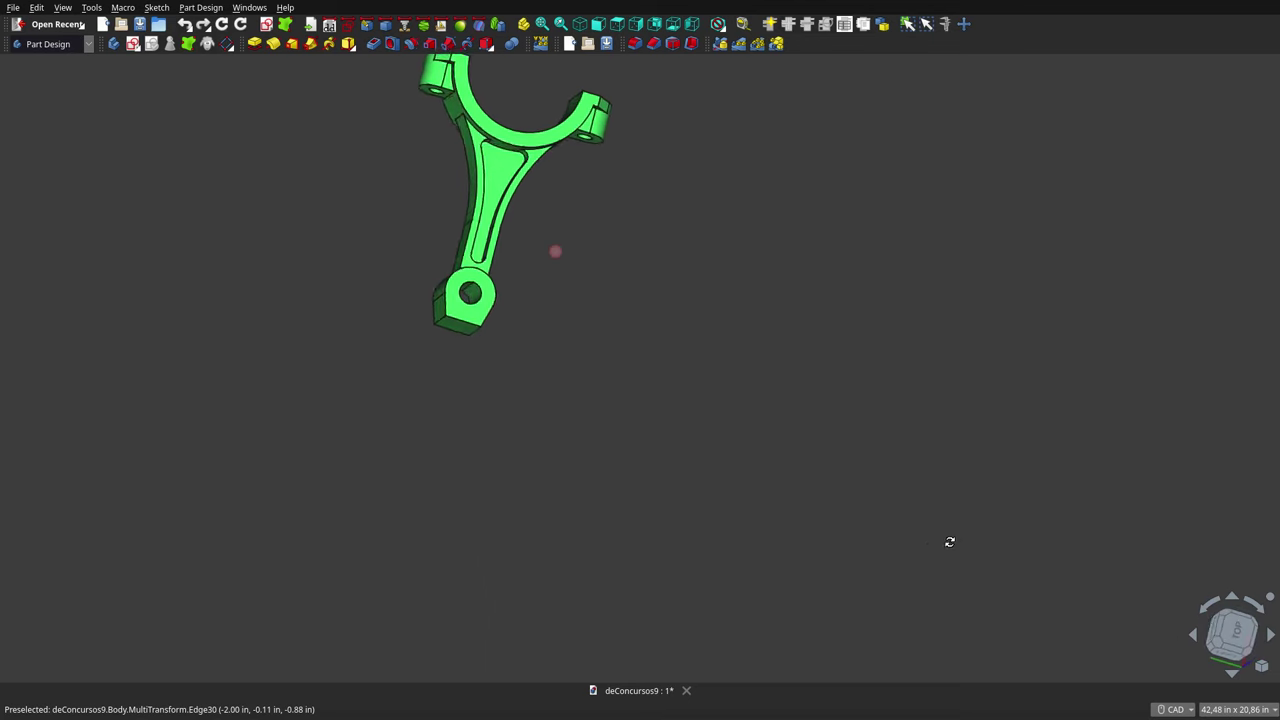
mouse_move(746, 542)
middle_mouse_down()
mouse_move(620, 489)
mouse_move(574, 349)
mouse_move(543, 318)
middle_mouse_up()
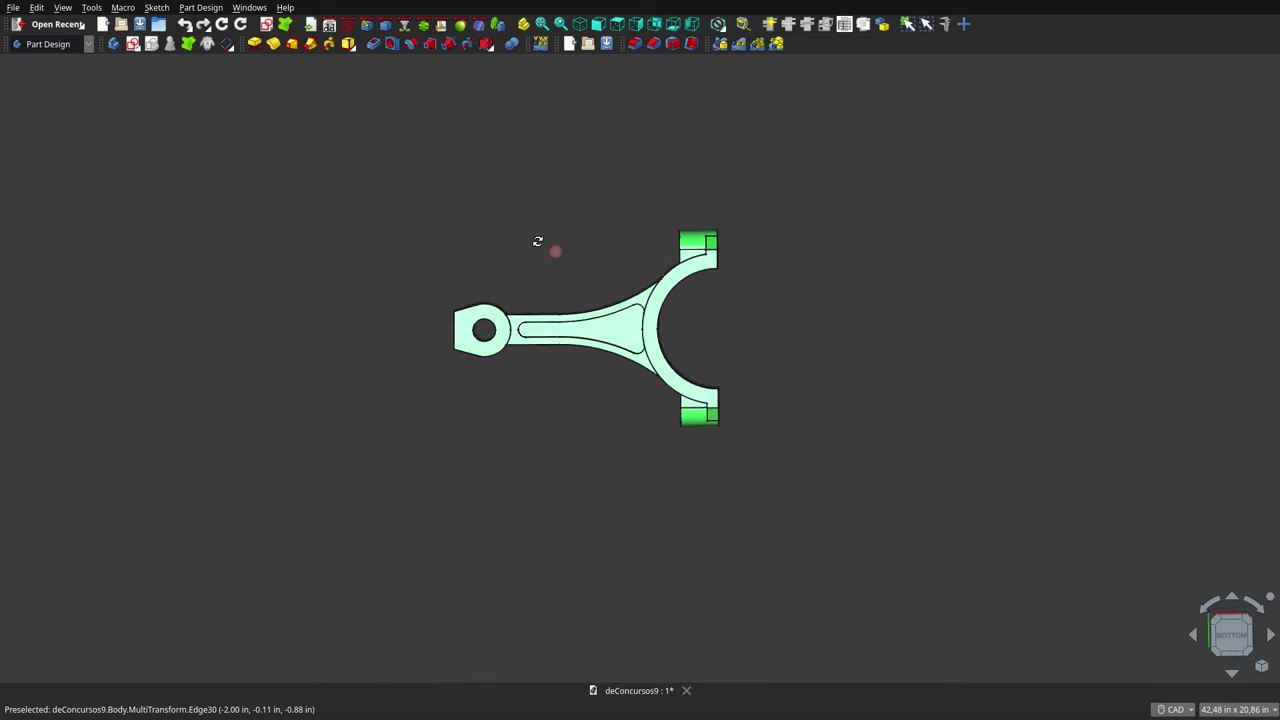
mouse_move(537, 241)
middle_mouse_down()
mouse_move(540, 94)
mouse_move(551, 168)
mouse_move(626, 243)
middle_mouse_up()
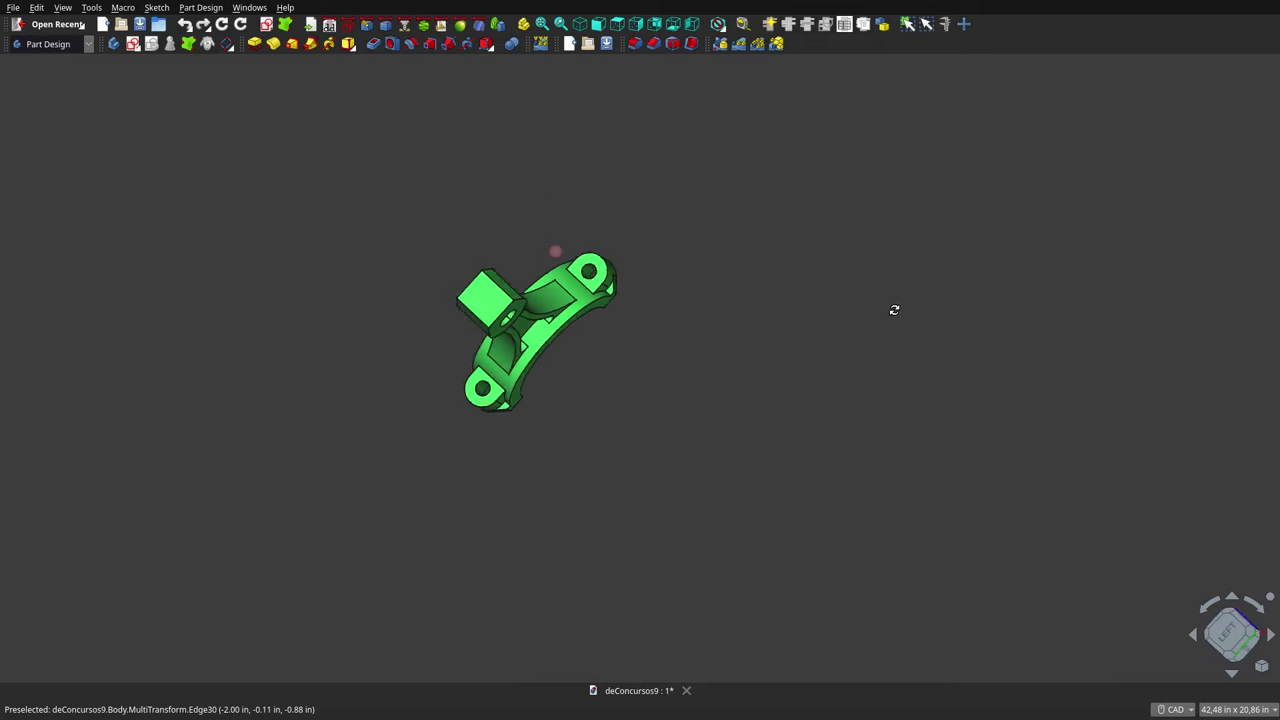
middle_click_drag(943, 257, 936, 191)
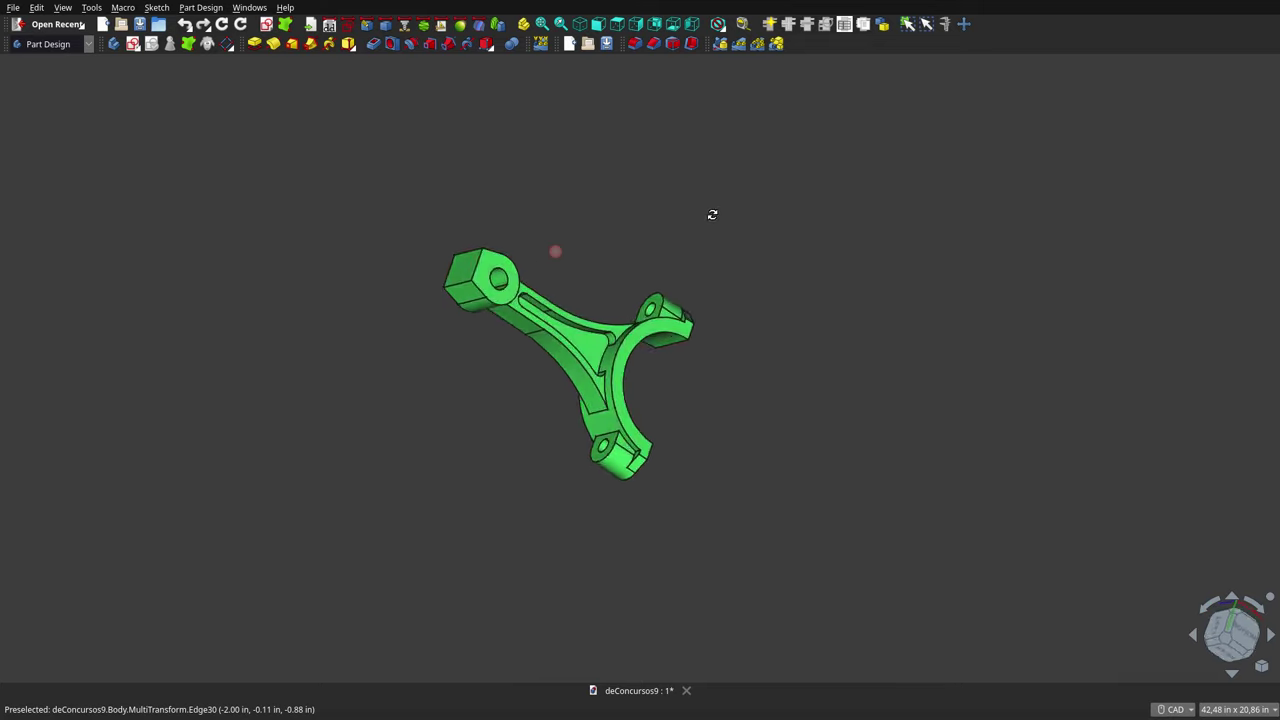